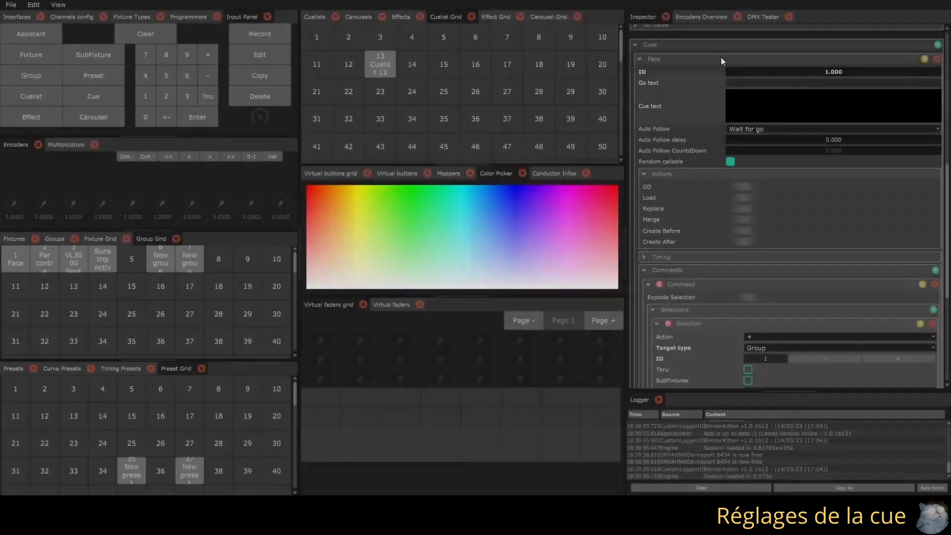
Inspect the cuelist's Conductor infos section, and collapse it again
scroll(682, 111, "up", 3)
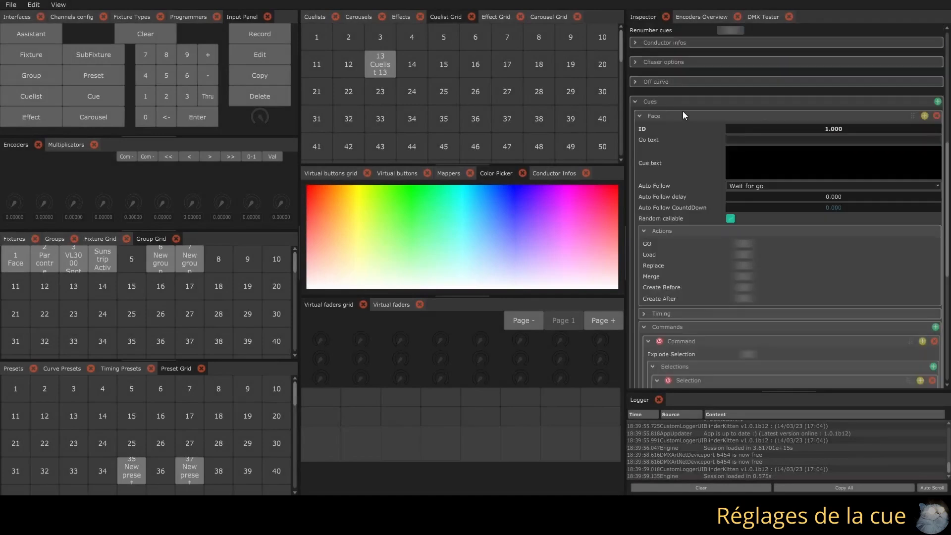
left_click(635, 101)
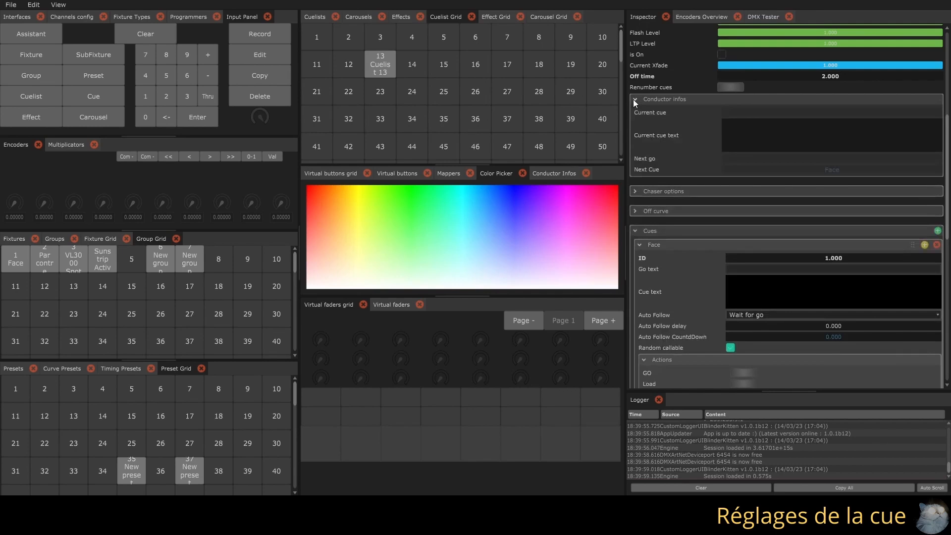
left_click(633, 99)
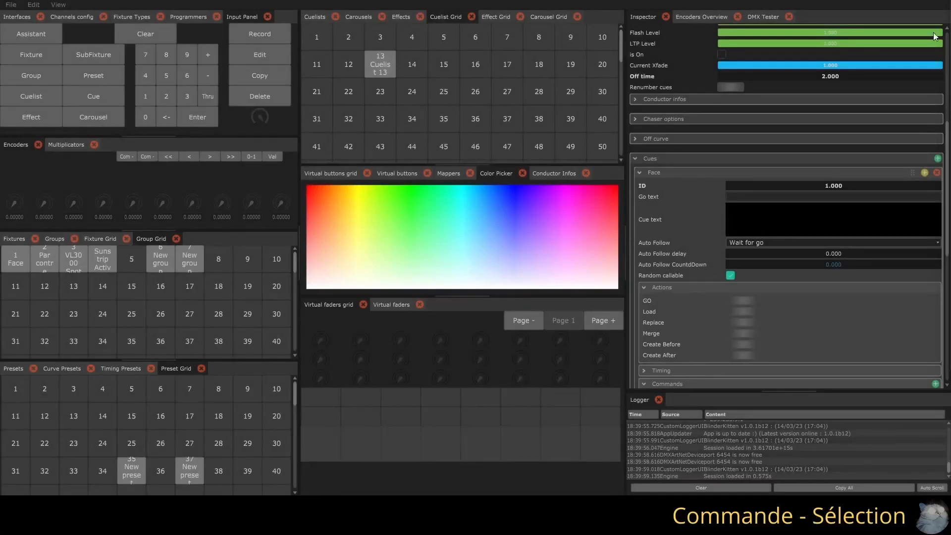
Collapse the Face cue's existing command and add a second command that targets Group 3
scroll(800, 321, "down", 8)
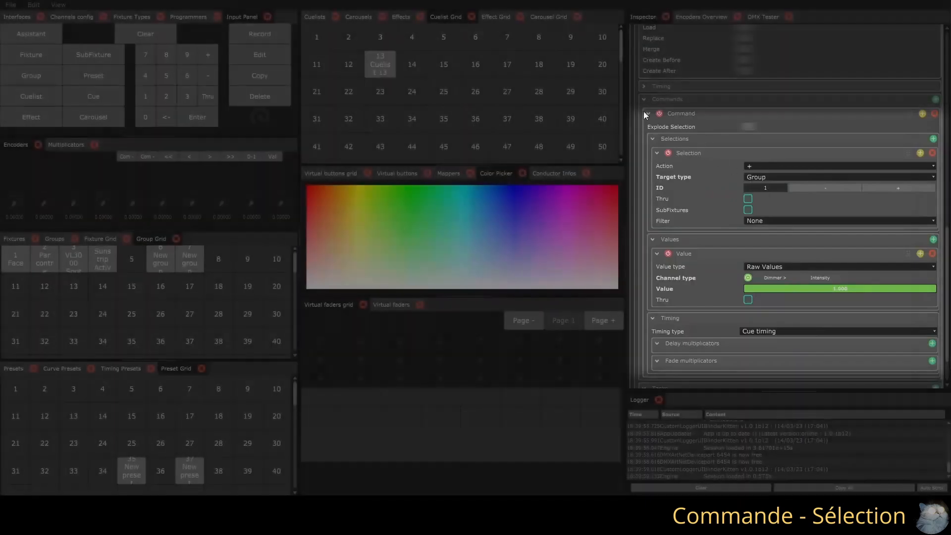
left_click(647, 113)
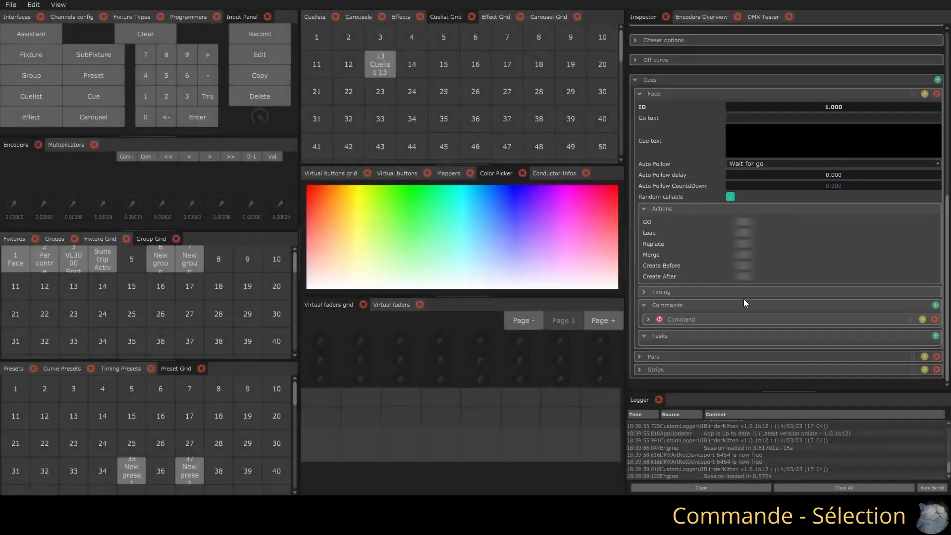
left_click(935, 304)
scroll(726, 326, "down", 5)
left_click(769, 168)
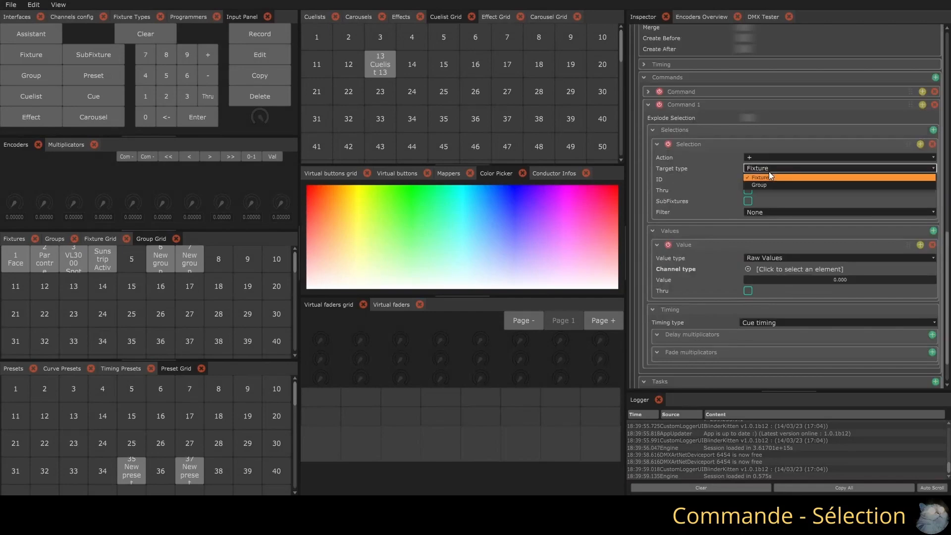
left_click(765, 184)
type("3")
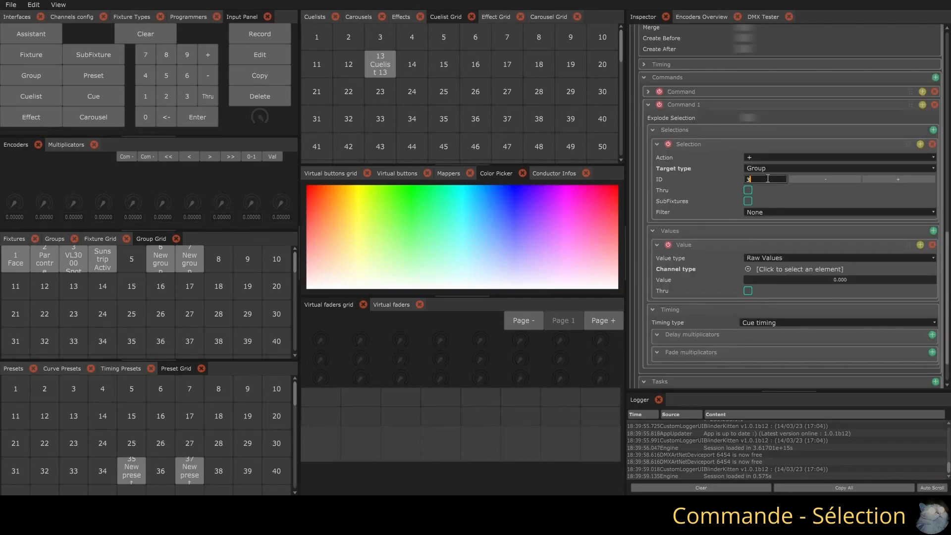
key("Return")
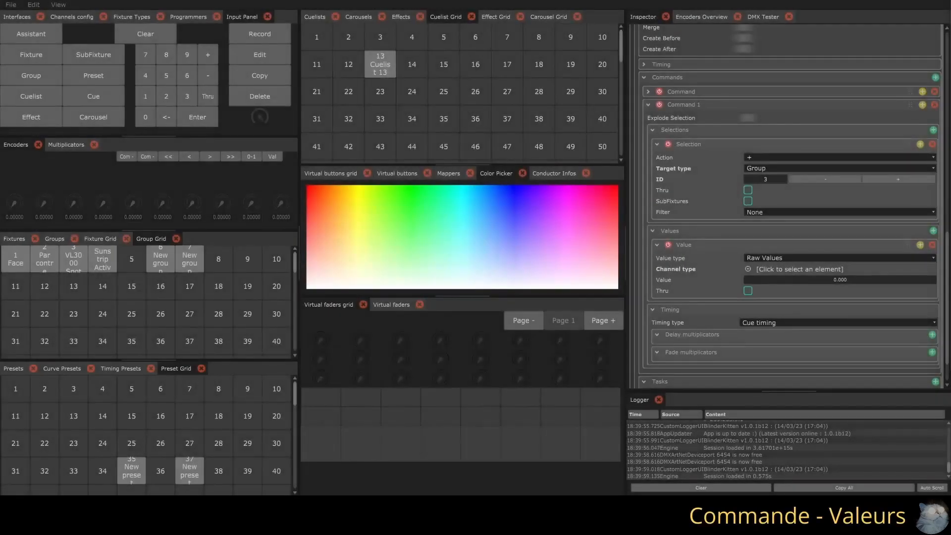
Keep the new command's value type on Raw Values, assign the Dimmer > Intensity channel and set it to about 0.53
left_click(790, 257)
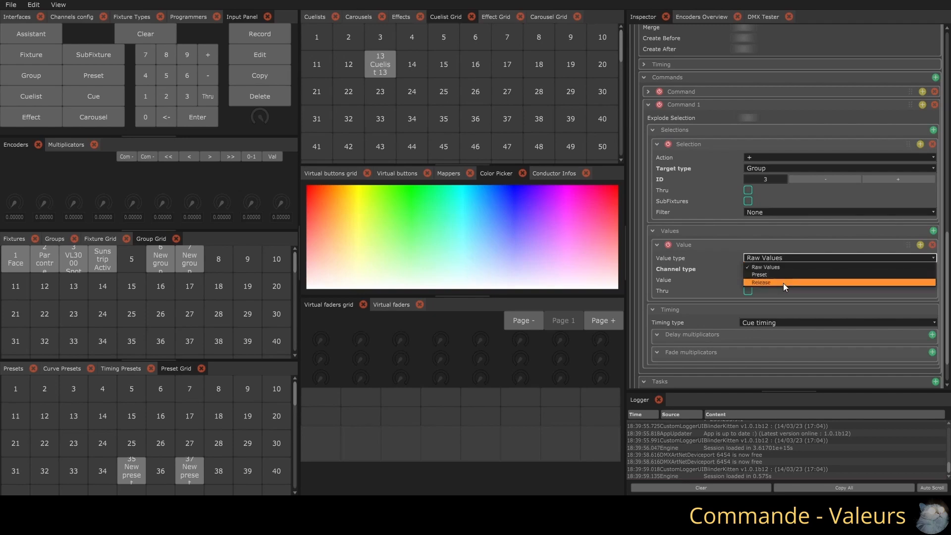
left_click(782, 283)
left_click(753, 269)
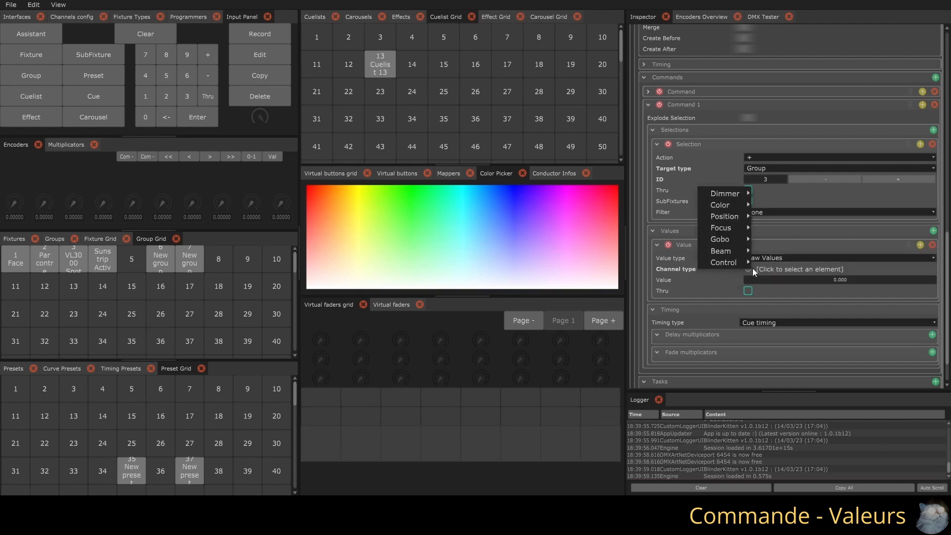
mouse_move(724, 193)
mouse_move(775, 211)
left_click(839, 226)
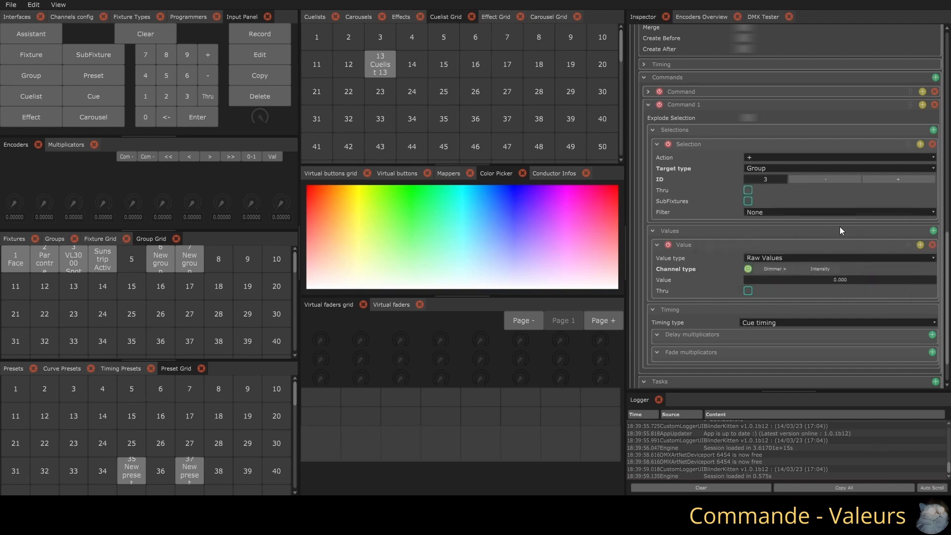
left_click_drag(773, 281, 873, 280)
Duplicate the intensity value twice, assigning Position > Pan to the first copy and Position > Tilt to the second
left_click(920, 246)
scroll(853, 275, "down", 2)
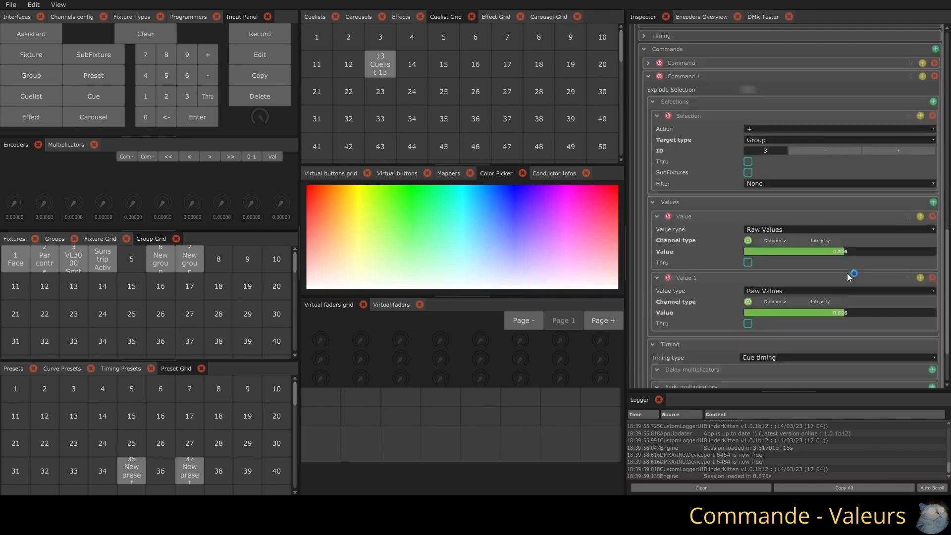
left_click(772, 273)
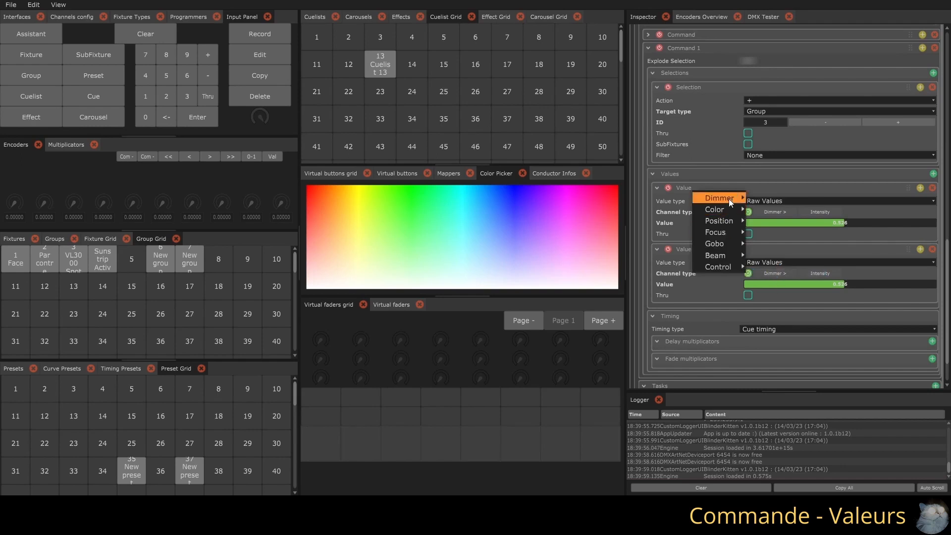
mouse_move(742, 223)
mouse_move(785, 237)
left_click(858, 254)
left_click(920, 249)
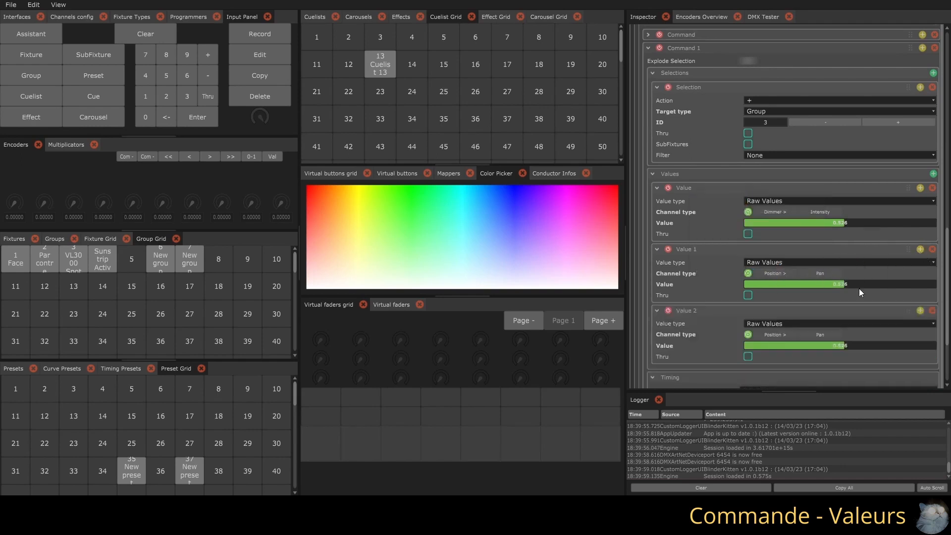
left_click(820, 334)
left_click(802, 318)
Set the pan value to 0.66 and the tilt value to 0.7
double_click(845, 281)
type("0.66")
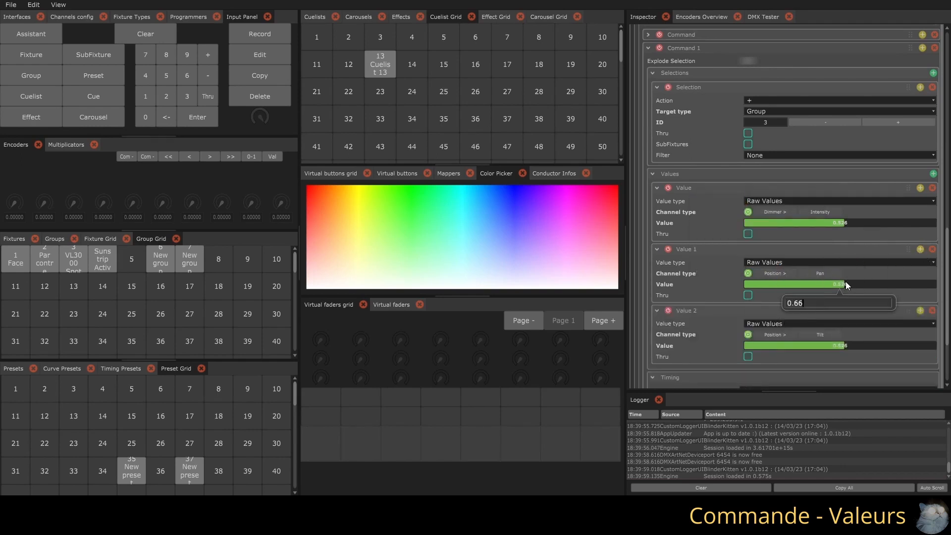
key("Return")
double_click(836, 346)
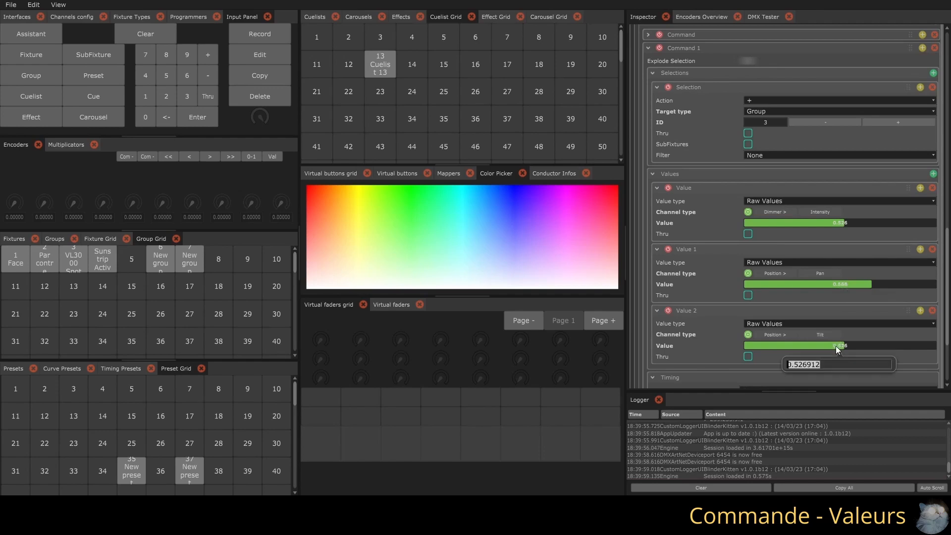
type("0.7")
key("Return")
Enable Thru on the tilt value with an end value of about 0.8, and trigger the Face cue
scroll(790, 334, "down", 2)
left_click(748, 300)
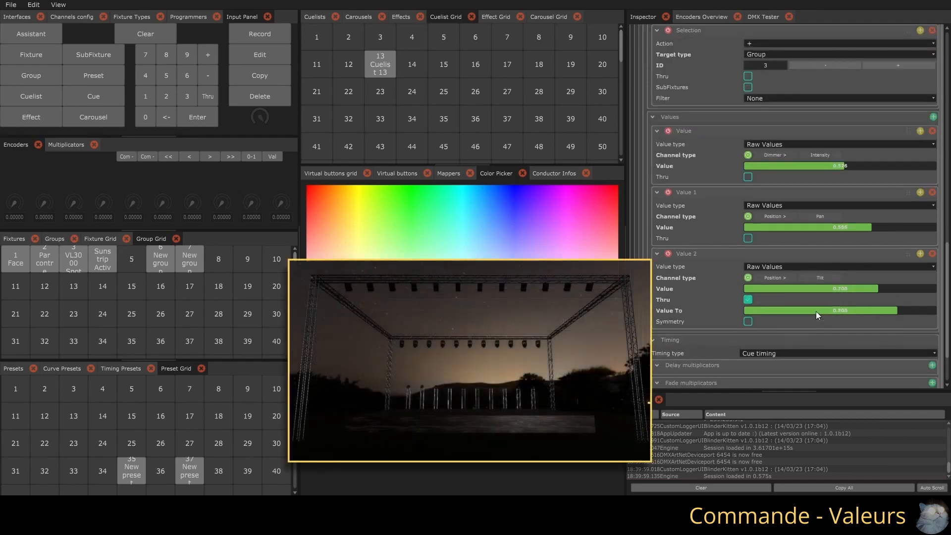
scroll(745, 258, "up", 9)
left_click(741, 138)
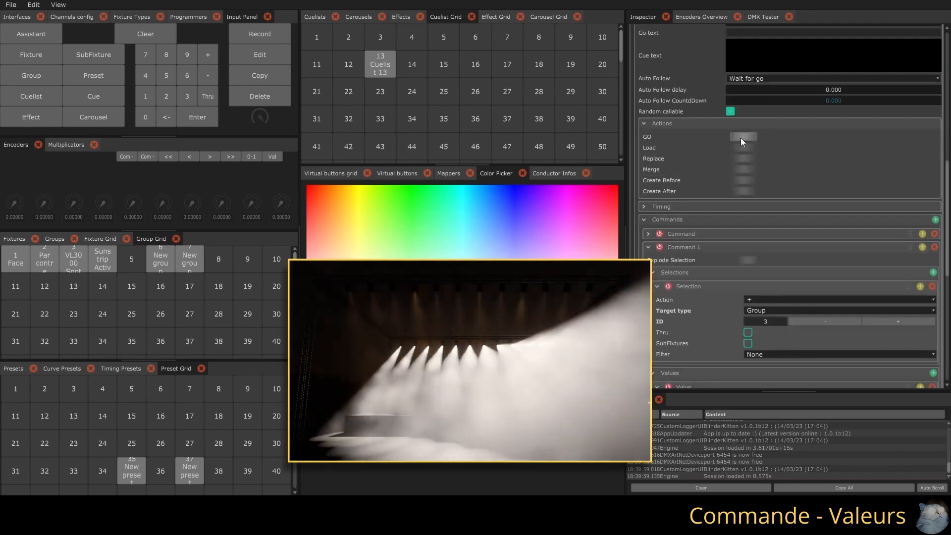
Make the tilt range symmetrical and trigger the Face cue again
scroll(777, 213, "down", 12)
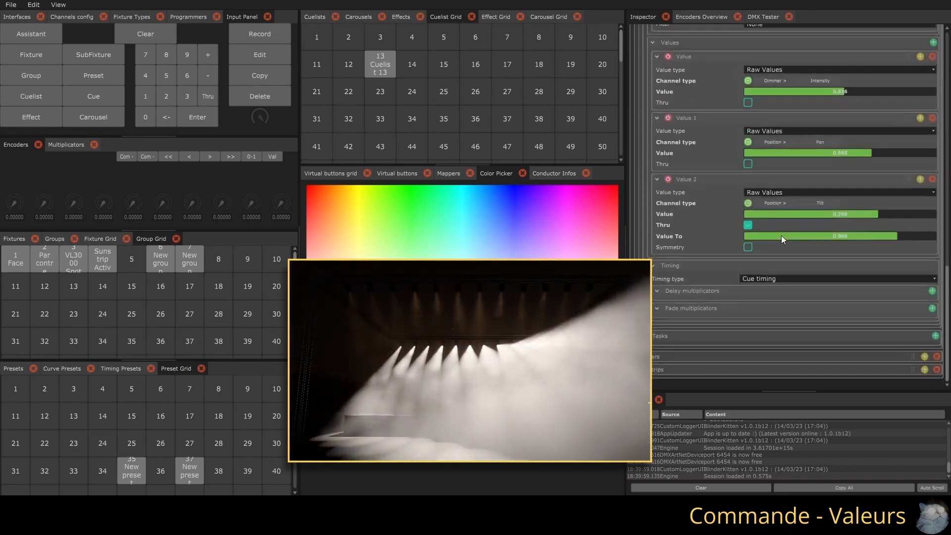
scroll(750, 243, "up", 9)
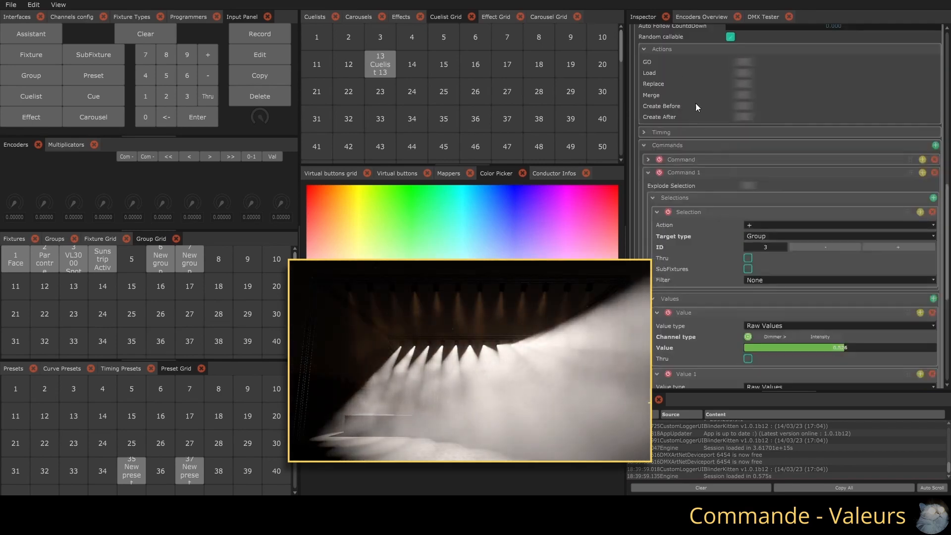
left_click(740, 62)
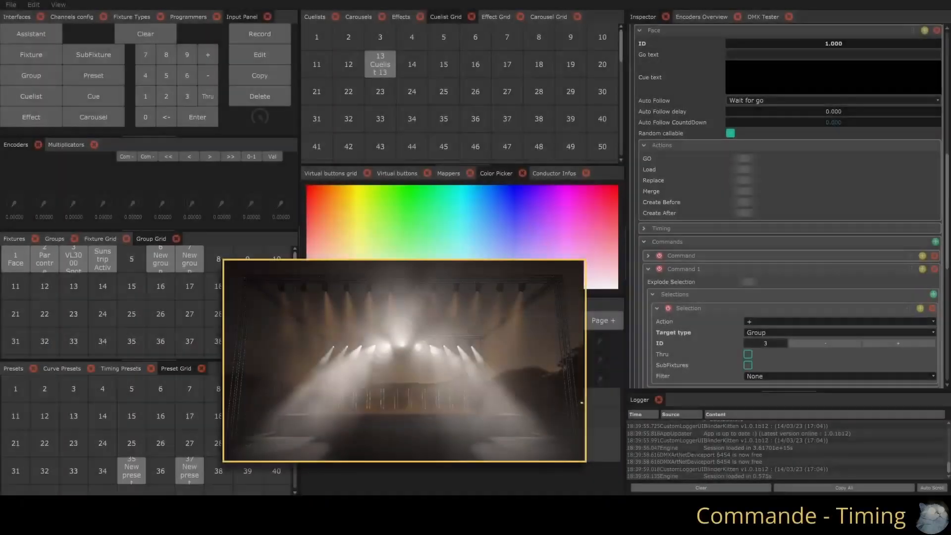
Collapse the Face cue, expand the Pars cue and set its HTP in fade to 2
scroll(687, 106, "up", 3)
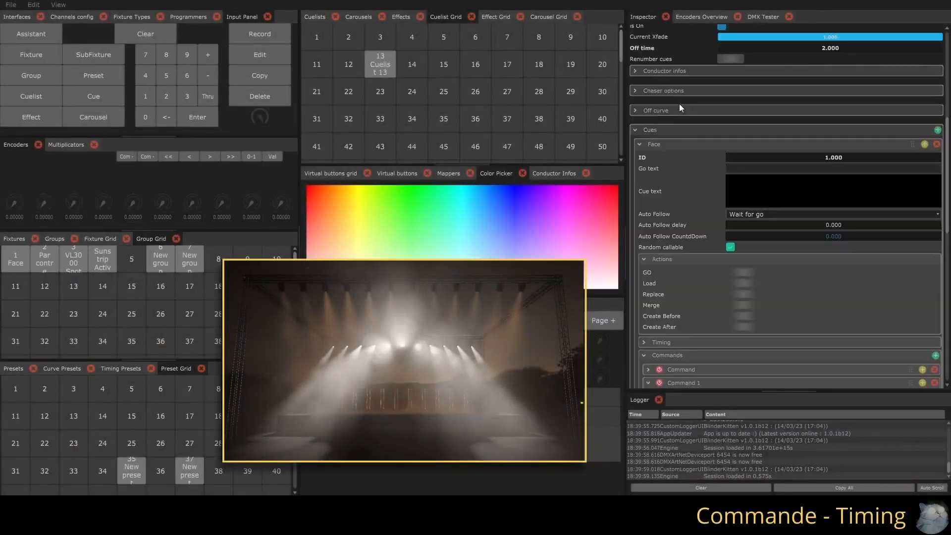
left_click(638, 143)
left_click(640, 355)
scroll(719, 318, "down", 10)
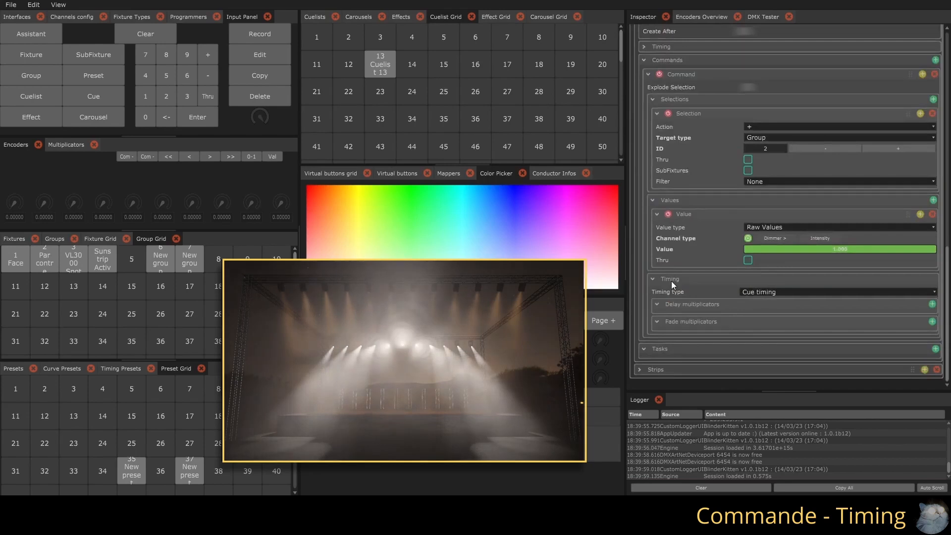
scroll(671, 281, "up", 5)
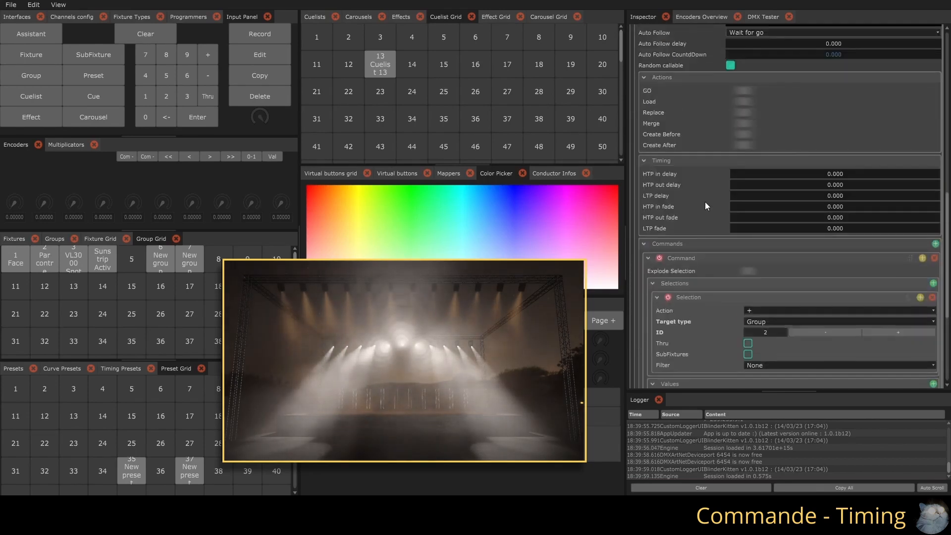
double_click(746, 206)
type("2")
key("Return")
Trigger the Pars cue to preview its fade, and return the cuelist to the Face cue
scroll(750, 228, "up", 5)
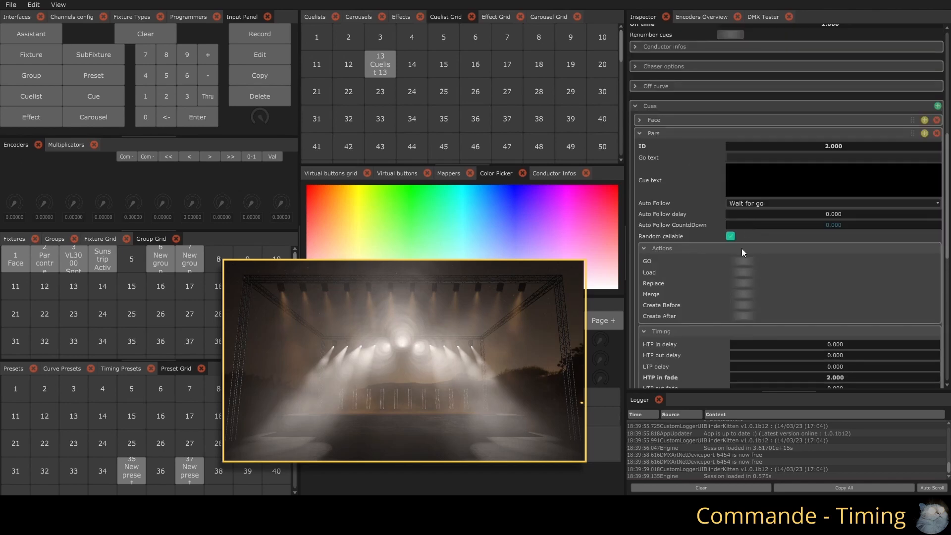
left_click(741, 263)
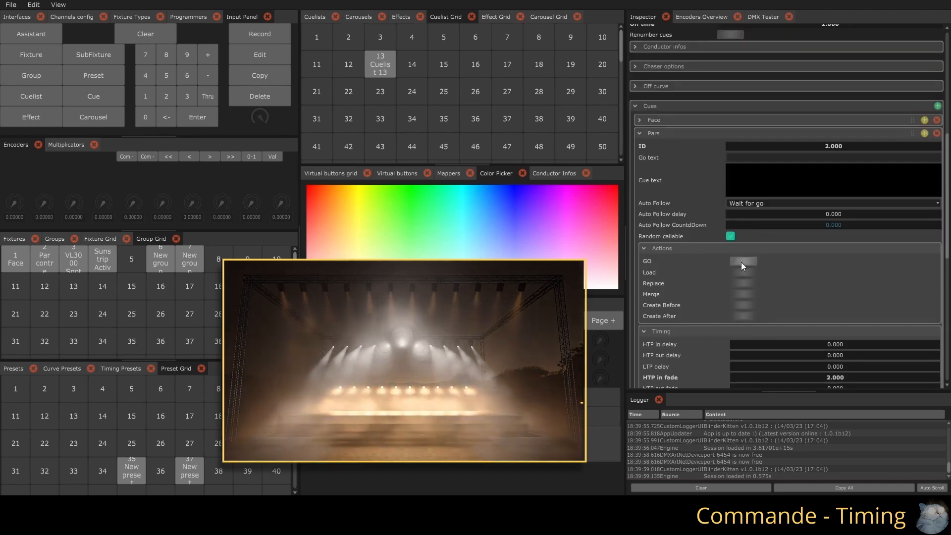
scroll(741, 262, "up", 5)
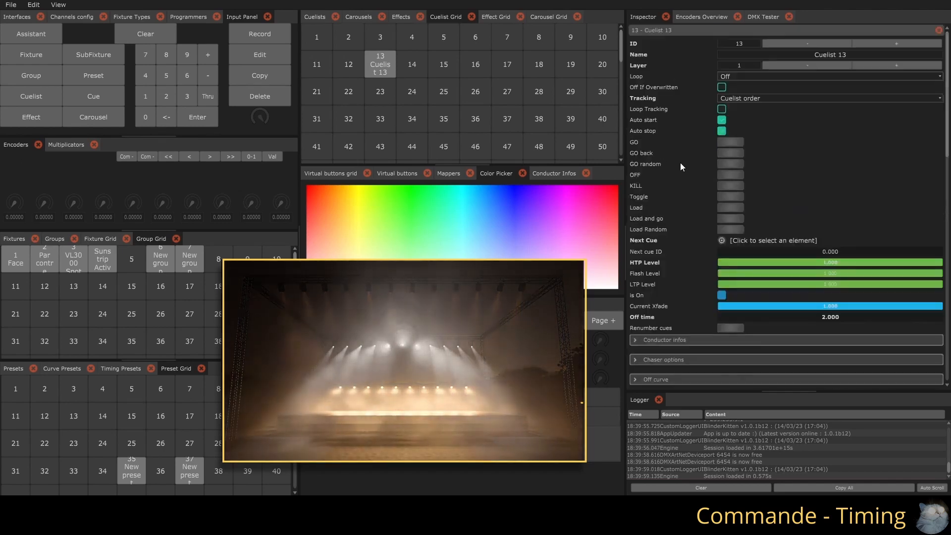
Switch the Pars cue command's timing type to Raw Timing
scroll(767, 288, "down", 10)
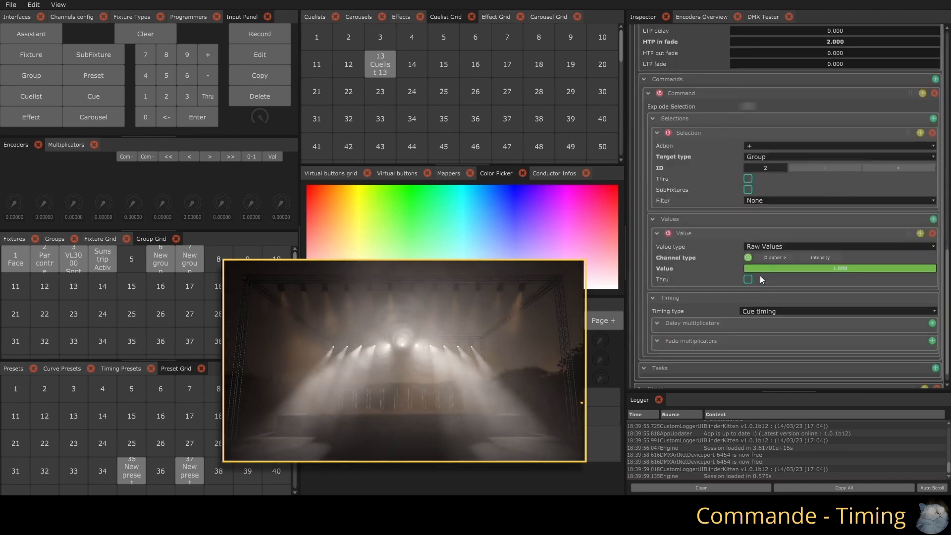
left_click(779, 312)
left_click(761, 328)
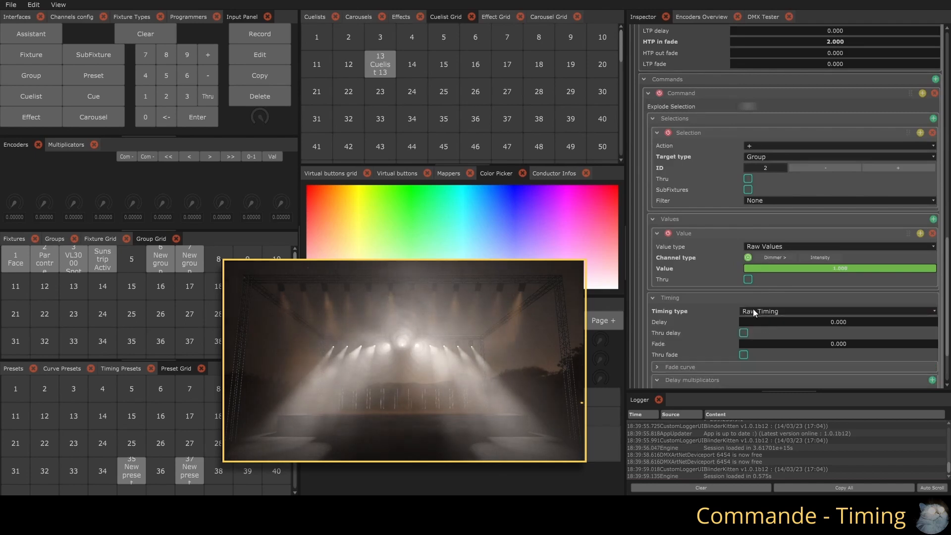
Enable Thru delay on the Pars command with Delay To at 1.5, and set its fade to 2
scroll(757, 292, "down", 2)
left_click(743, 257)
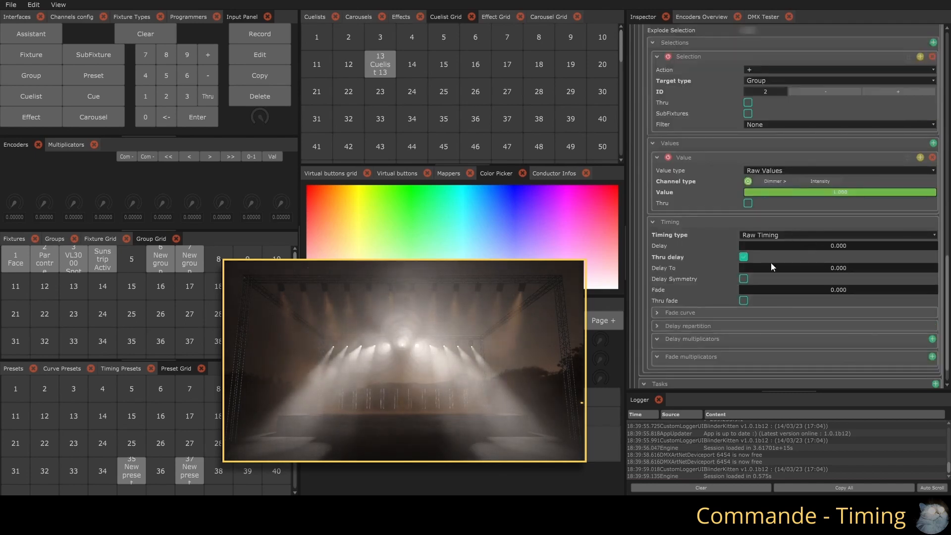
double_click(775, 266)
type("1.5")
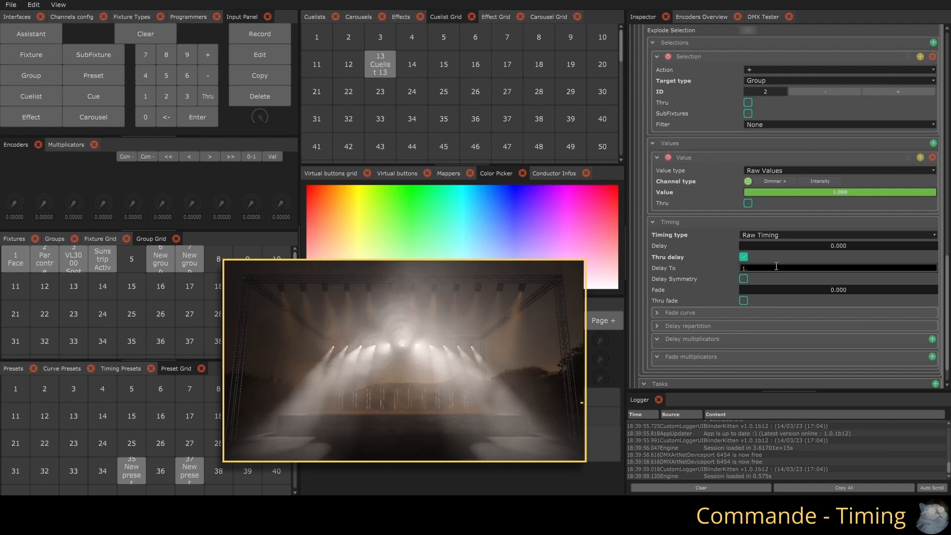
key("Return")
double_click(787, 289)
type("2")
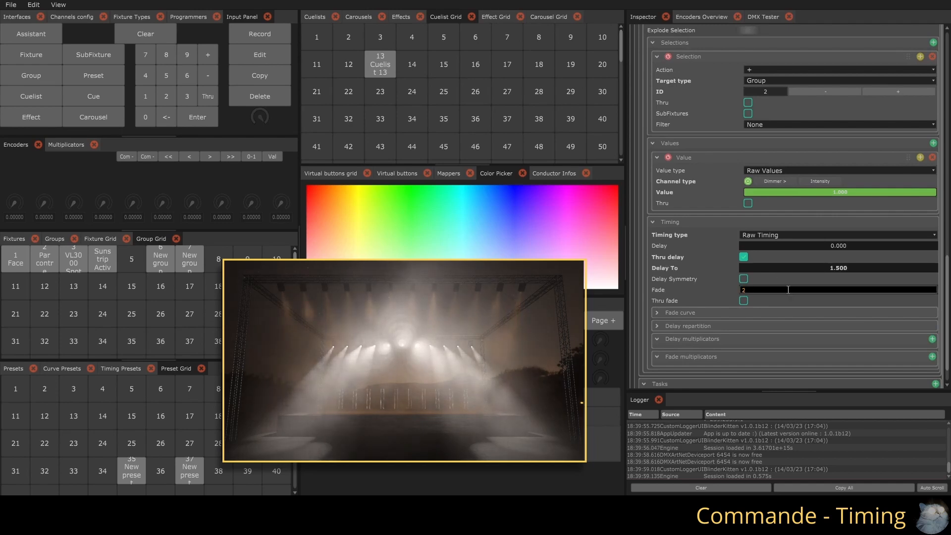
key("Return")
Play the Pars cue with its own command timing, and step the cuelist back to the previous cue
scroll(785, 284, "up", 3)
scroll(785, 283, "up", 5)
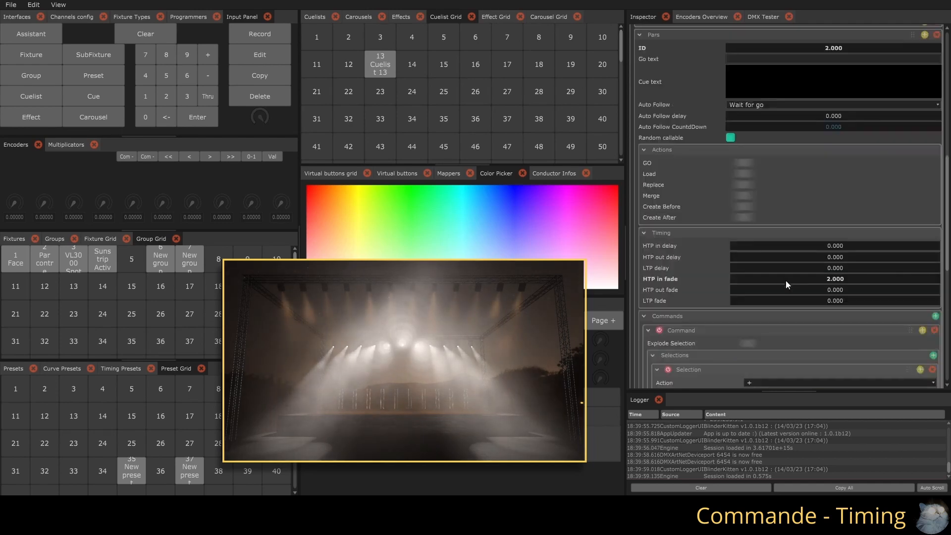
left_click(741, 160)
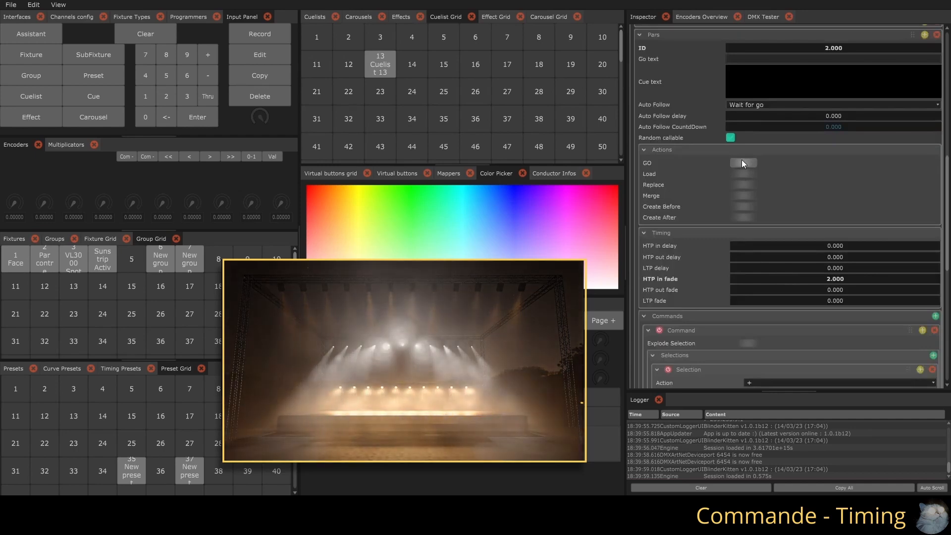
scroll(741, 160, "up", 7)
left_click(729, 75)
scroll(786, 278, "down", 14)
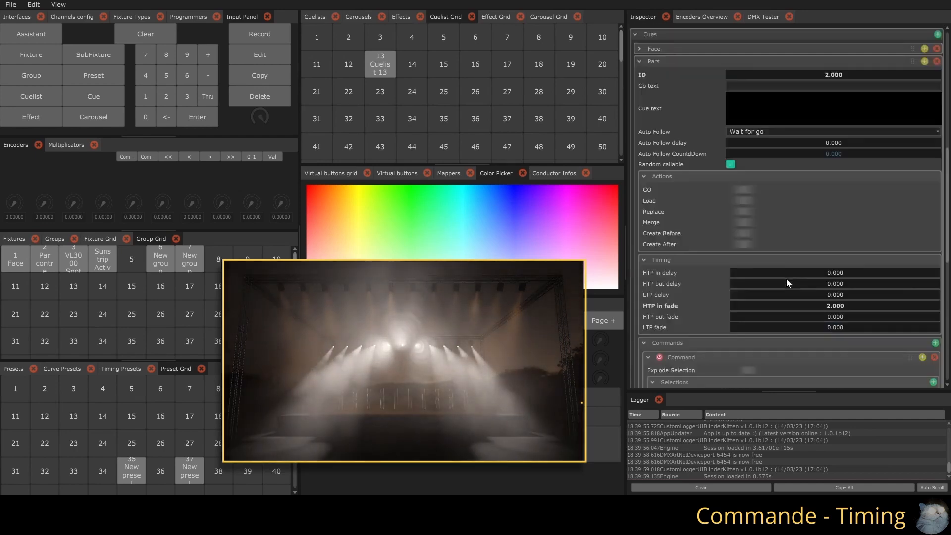
Enable Delay Symmetry in the Pars command's timing and play the Pars cue to preview the symmetrical delay
left_click(744, 243)
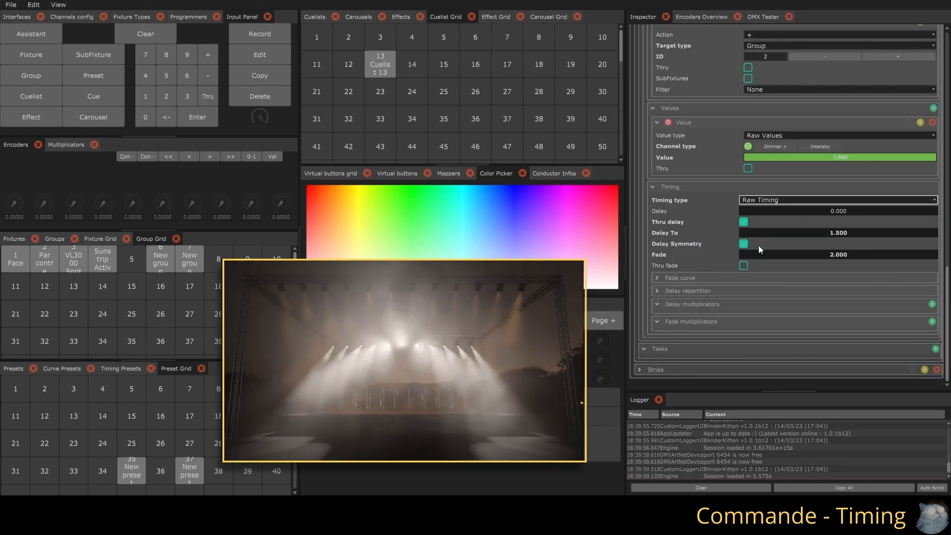
scroll(761, 242, "up", 10)
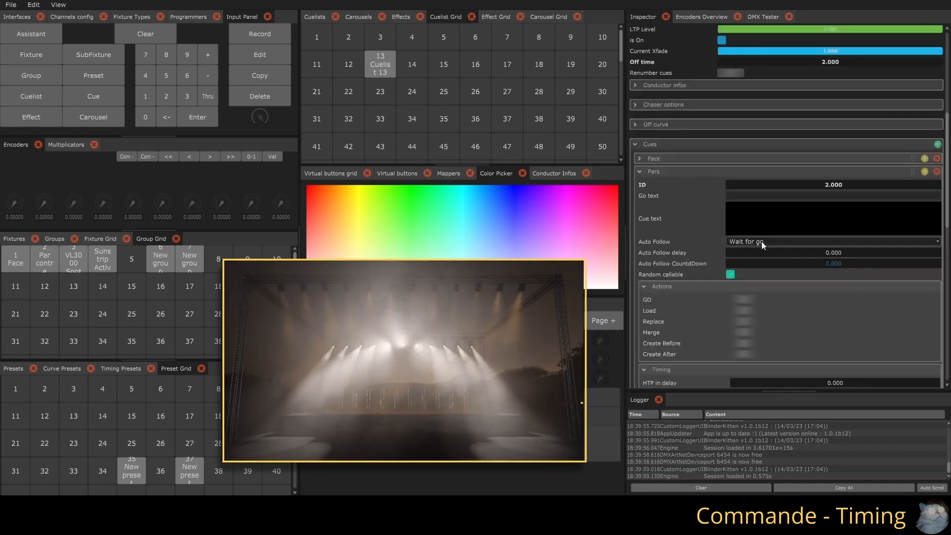
left_click(745, 302)
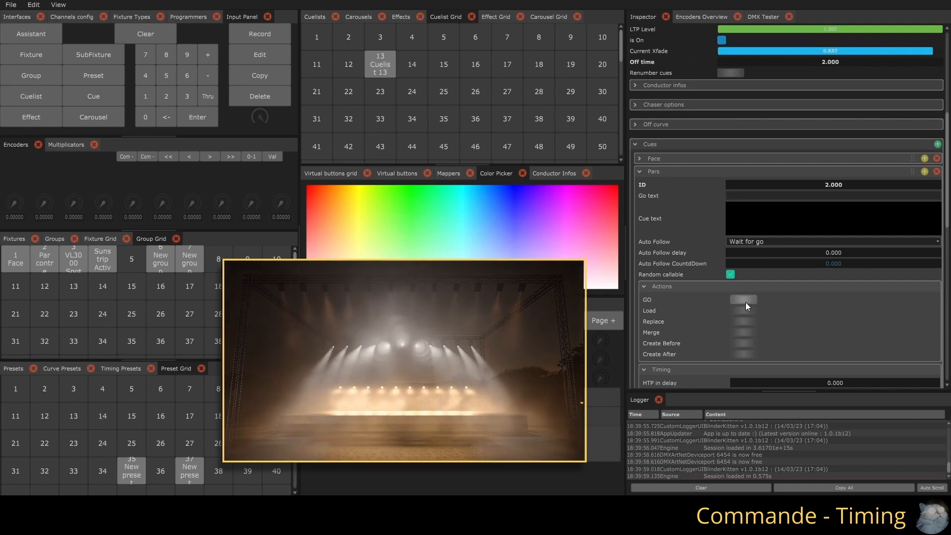
scroll(714, 151, "up", 5)
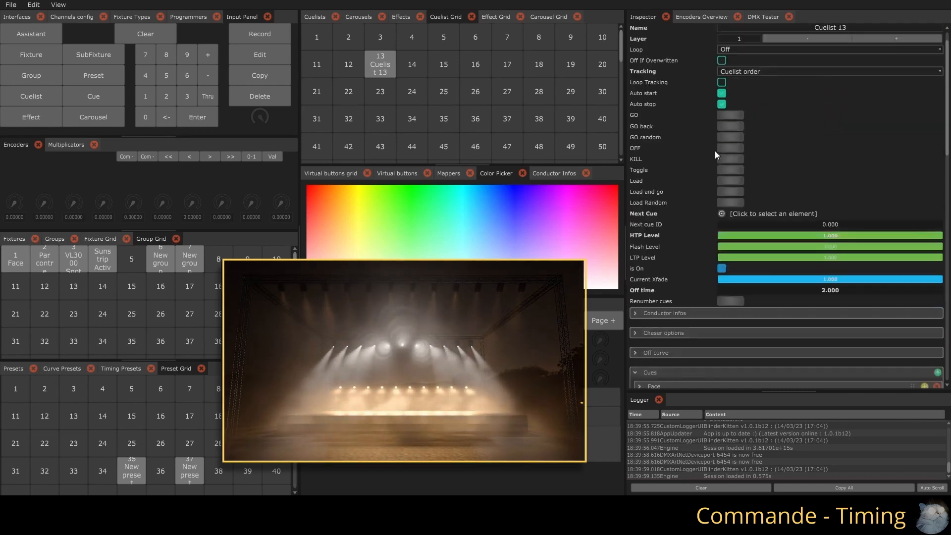
Change the Pars command's Delay repartition from a straight line to a smooth curve and pull its start handle upward
scroll(762, 274, "down", 10)
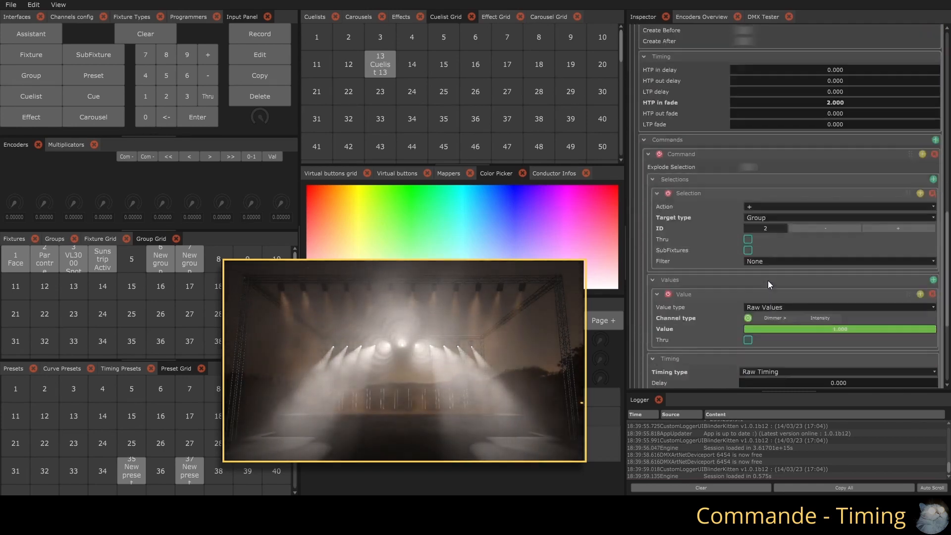
left_click(666, 279)
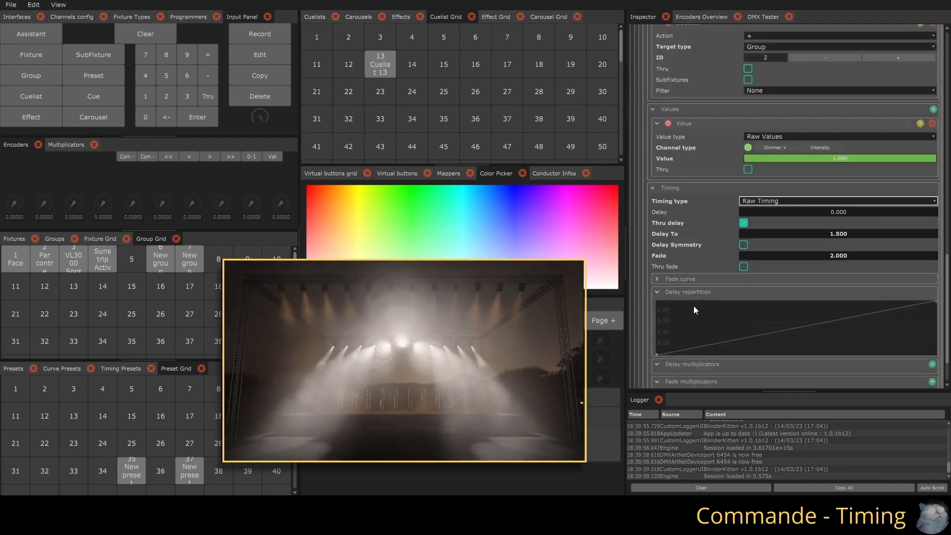
right_click(659, 299)
mouse_move(714, 303)
left_click(752, 257)
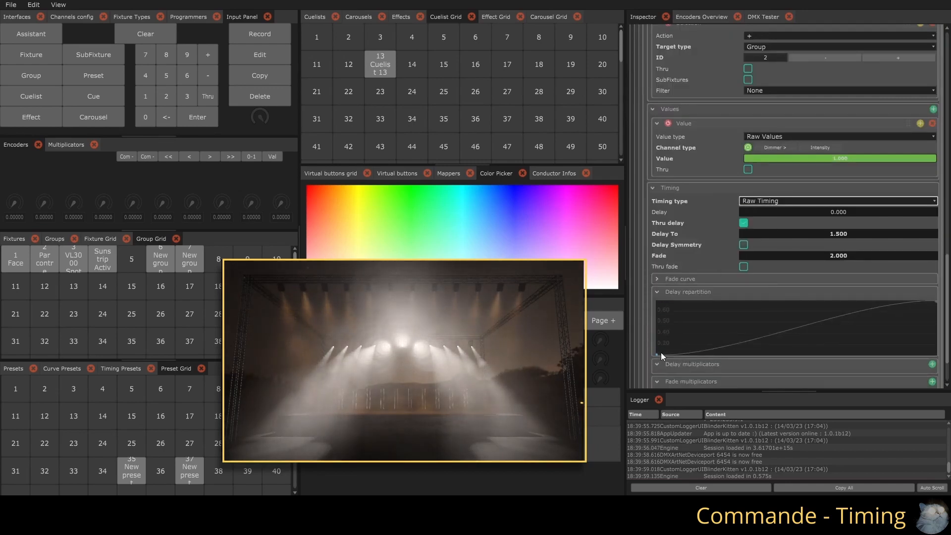
left_click_drag(739, 355, 727, 331)
Play the Pars cue to preview the reshaped delay repartition
scroll(772, 284, "up", 3)
scroll(771, 285, "up", 5)
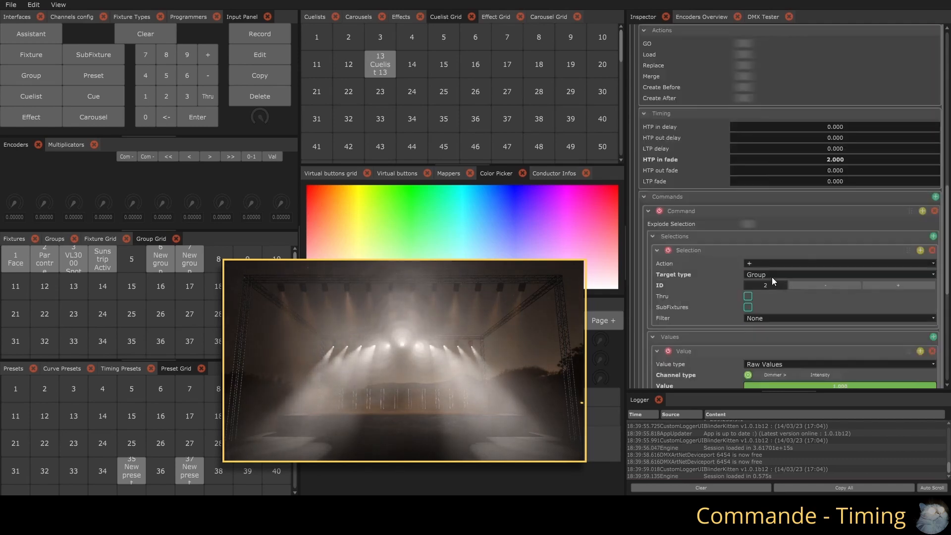
left_click(743, 187)
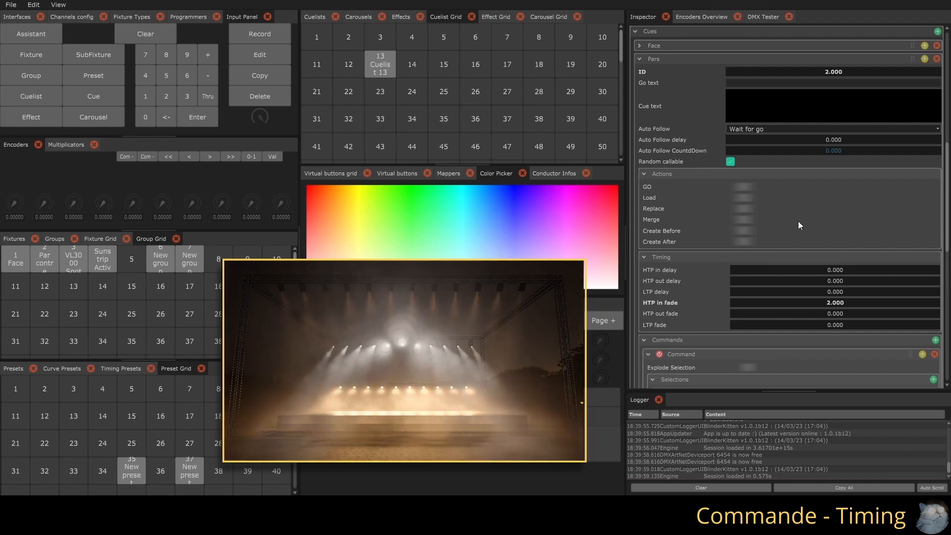
Switch the Pars command's timing type to Preset
scroll(797, 219, "down", 10)
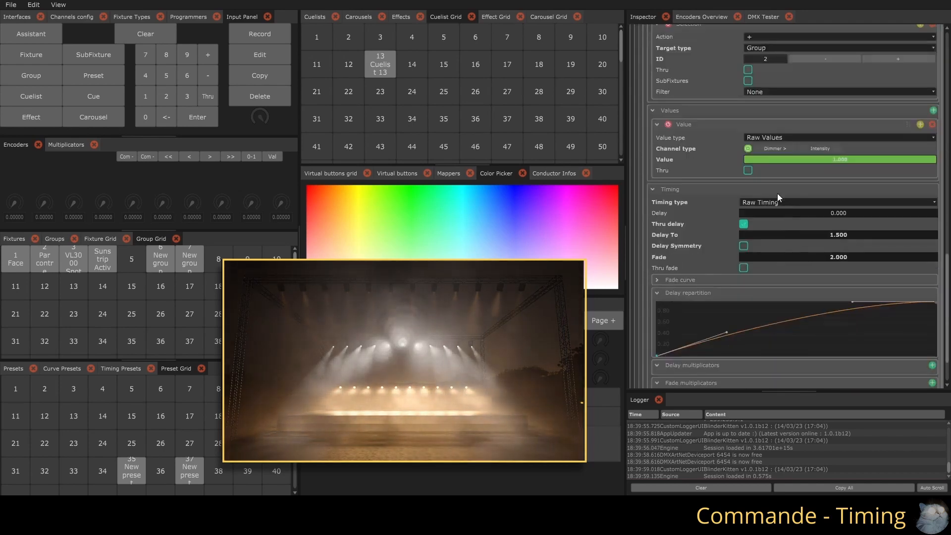
left_click(767, 202)
left_click(756, 226)
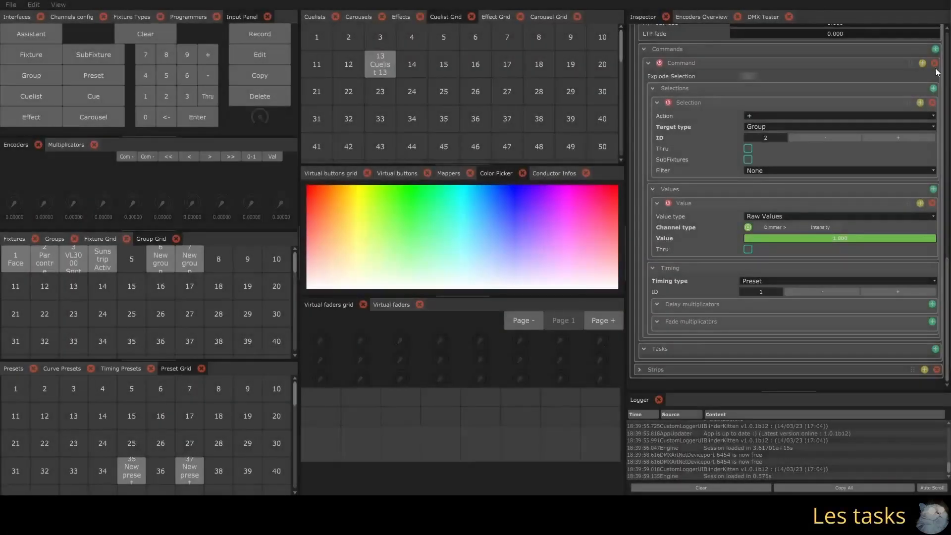
Add a task to the Pars cue with target type Effect and target ID 2
left_click(935, 349)
scroll(768, 317, "down", 2)
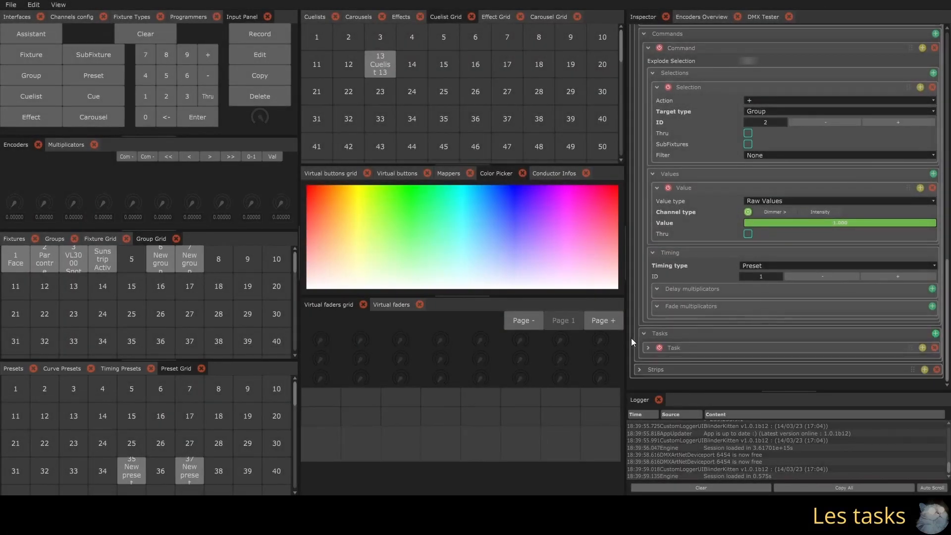
left_click(647, 347)
scroll(758, 320, "down", 3)
left_click(757, 305)
left_click(752, 321)
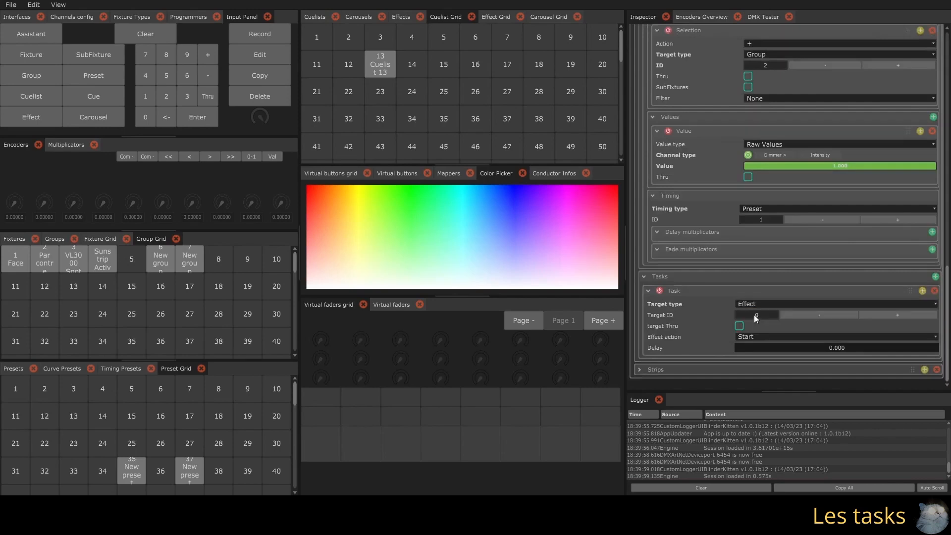
type("2")
key("Return")
Enable target Thru on the task and set Target ID To to 5
left_click(741, 326)
left_click(748, 336)
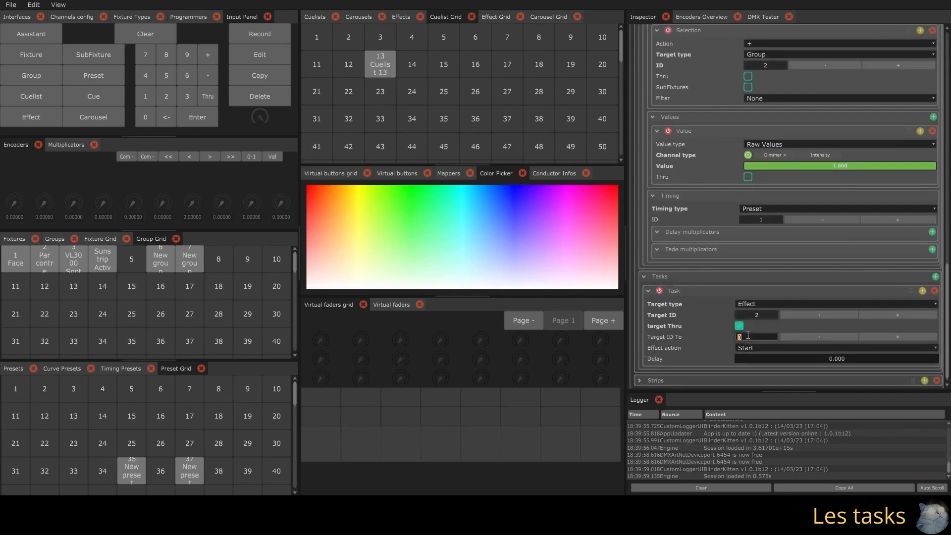
type("5")
key("Return")
Set the task's effect action to Set Size, with a target value of 1 and a fade of 3
left_click(750, 348)
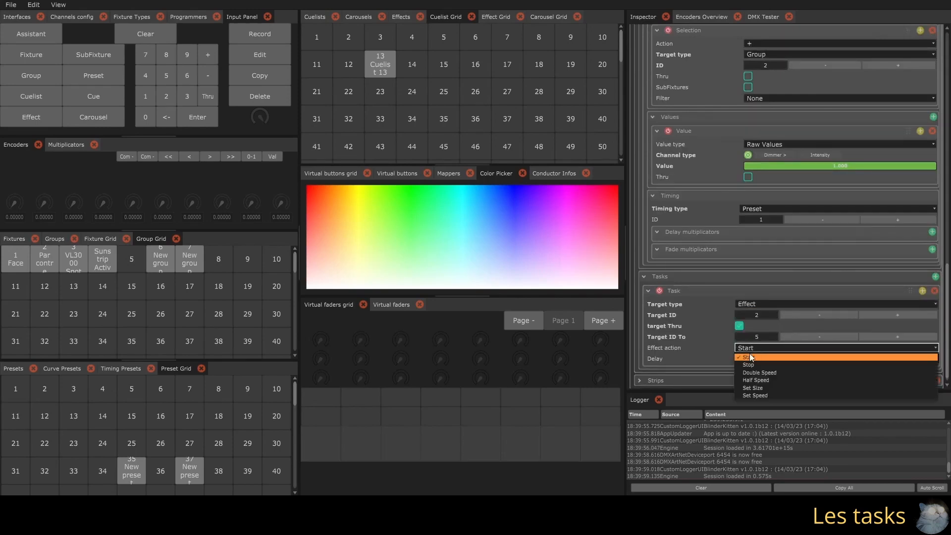
left_click(756, 388)
scroll(757, 360, "down", 3)
left_click_drag(767, 330, 938, 330)
left_click(795, 350)
type("5")
key("Return")
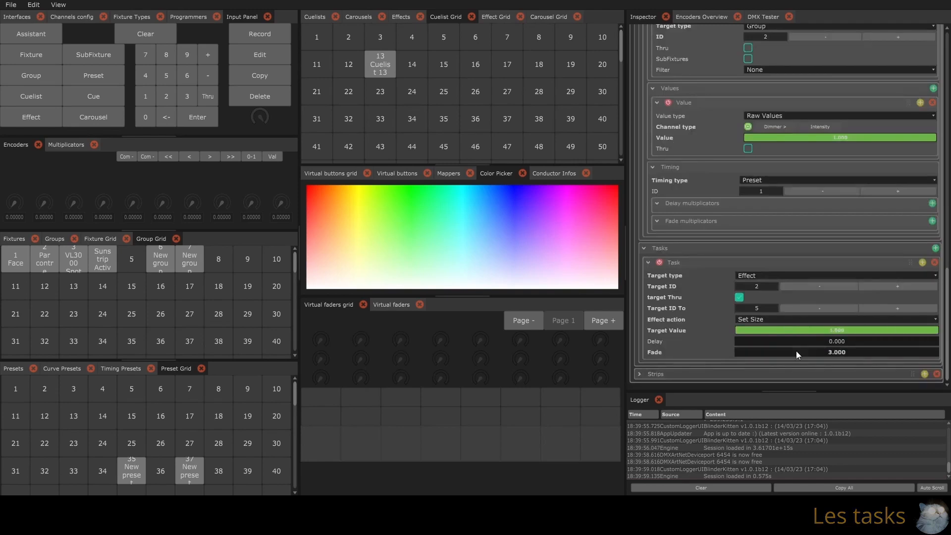